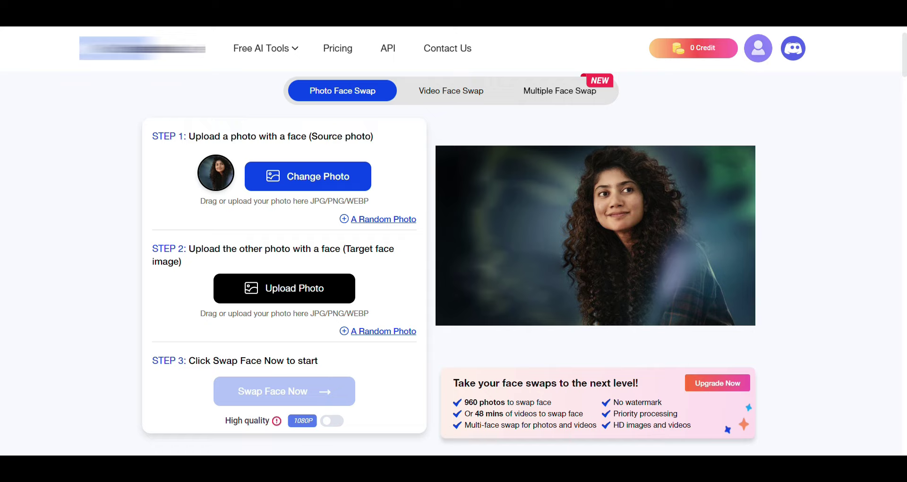
Step: Load the woman's portrait as the target face image and run the photo face swap
double_click(841, 256)
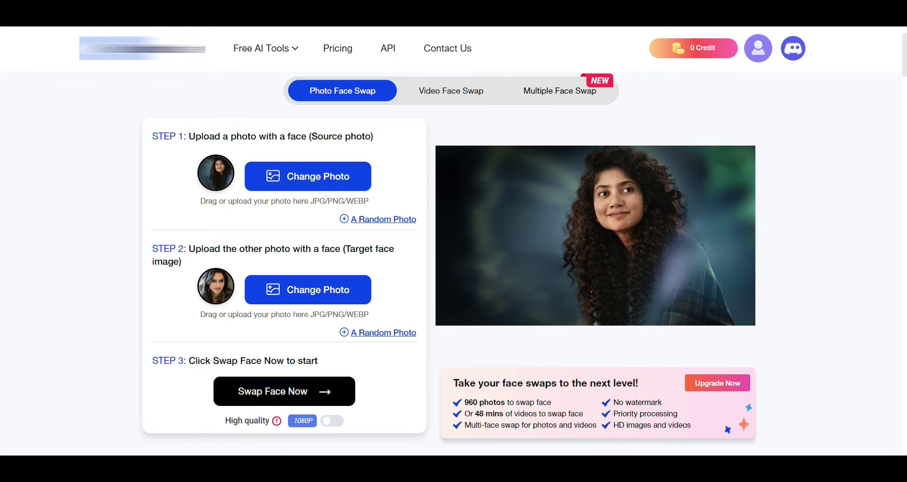
left_click(330, 391)
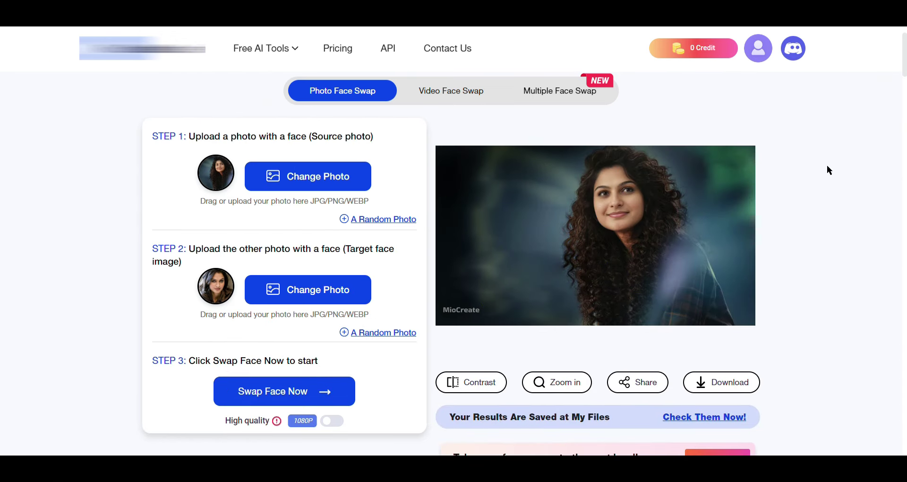
Step: Enlarge the swapped portrait and compare it repeatedly with the original using Contrast
left_click(564, 383)
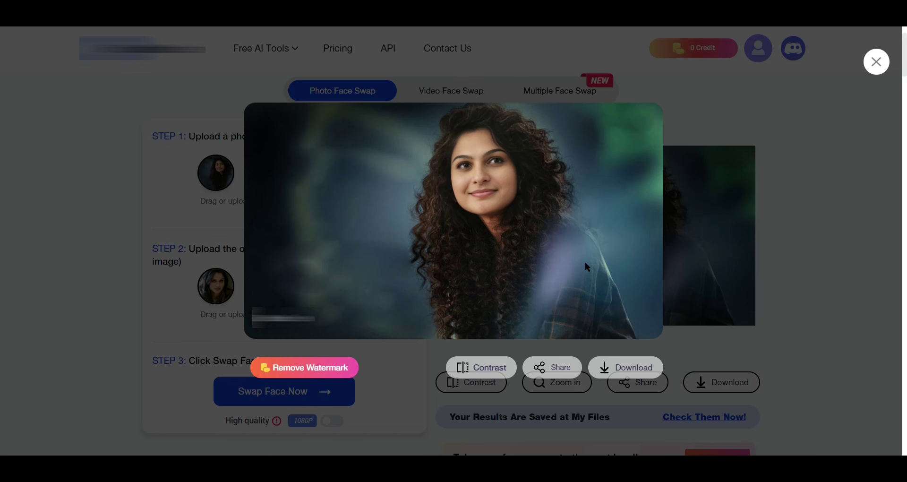
left_click(496, 379)
left_click(496, 379)
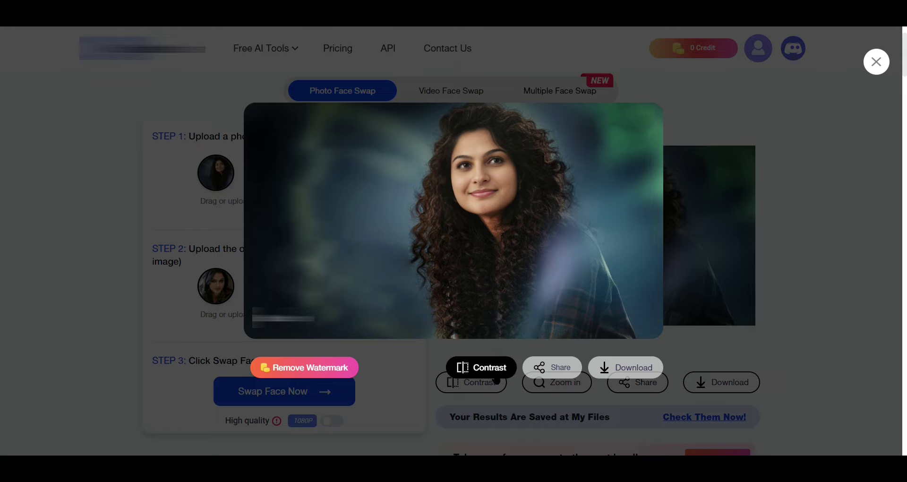
left_click(496, 380)
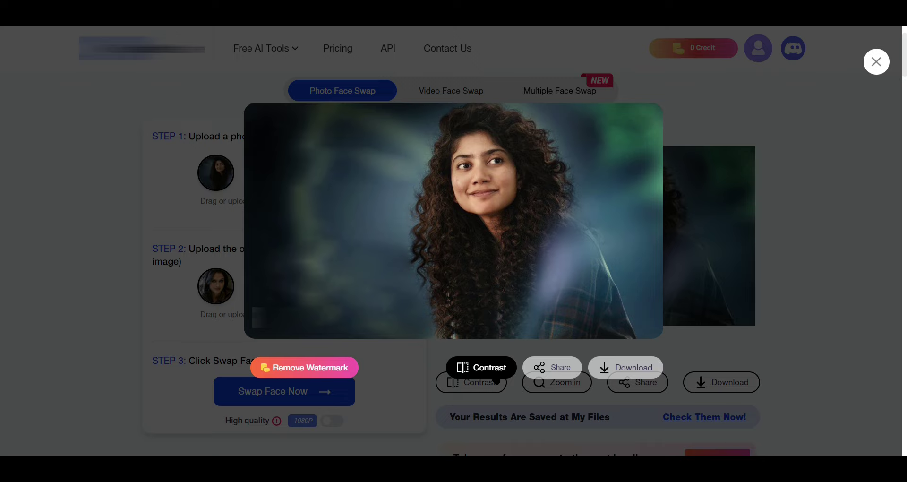
left_click(496, 379)
left_click(496, 379)
left_click(496, 379)
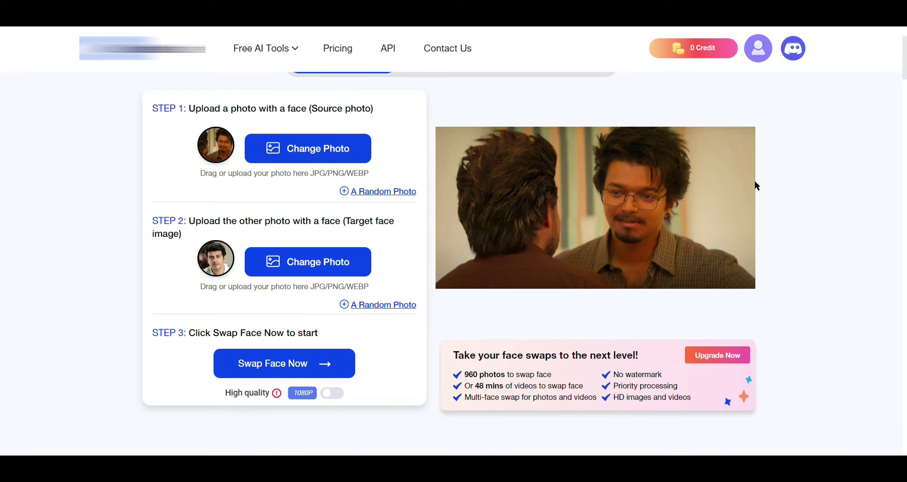
Step: Swap the target face into the photo of the two men and compare the enlarged result with the original
left_click(300, 364)
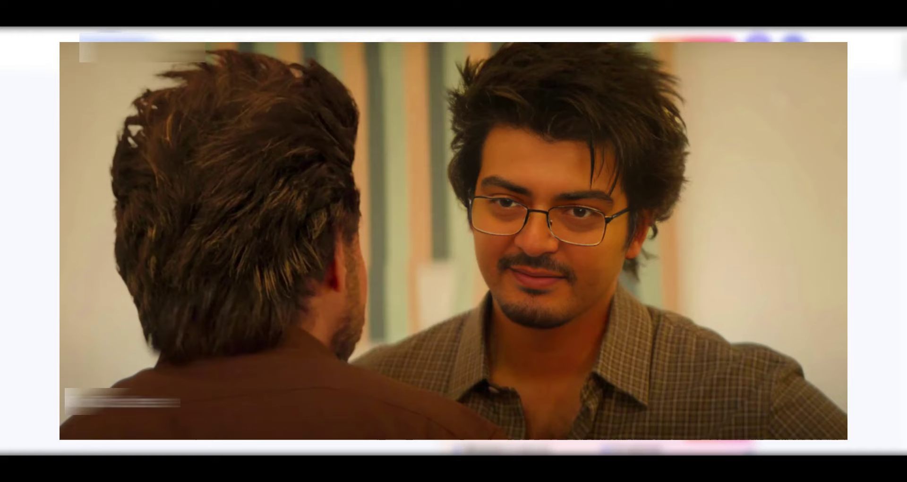
left_click(851, 289)
left_click(481, 355)
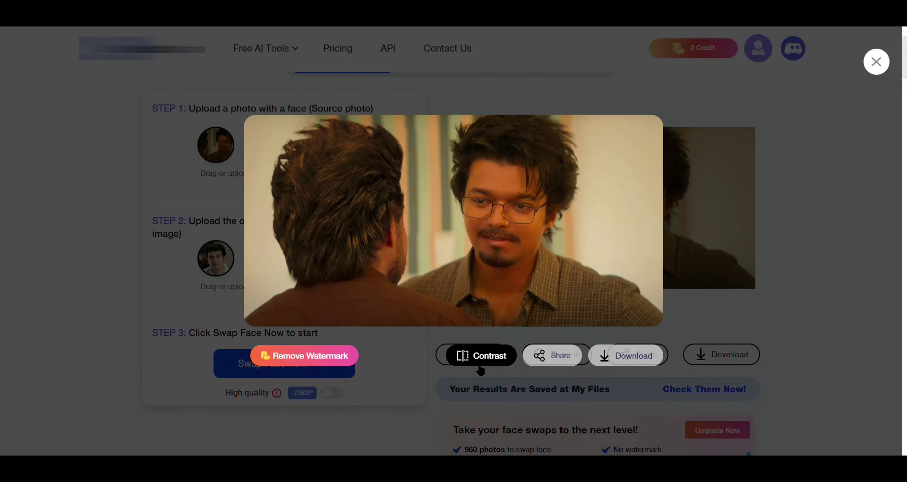
left_click(481, 355)
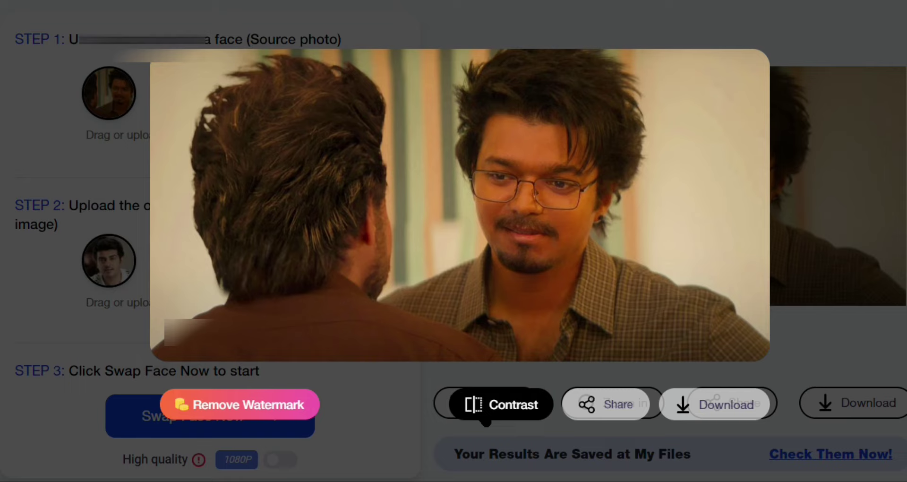
left_click(485, 420)
left_click(485, 421)
left_click(486, 420)
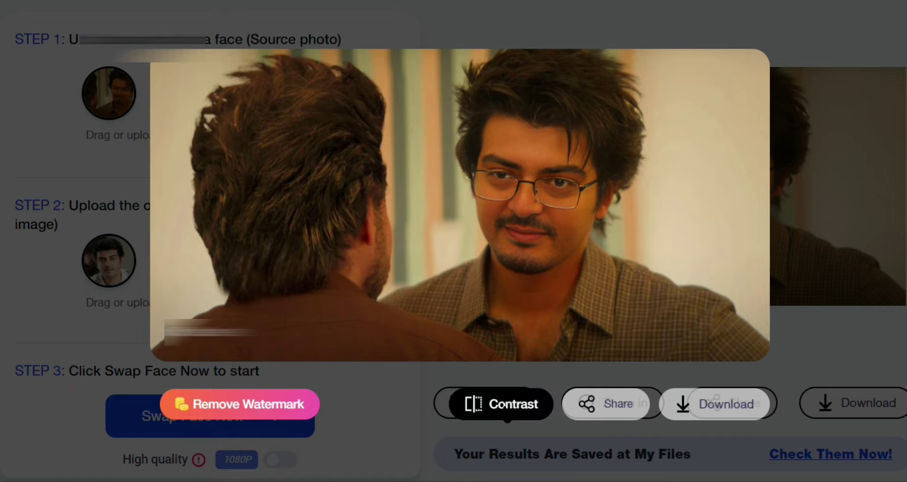
left_click(501, 421)
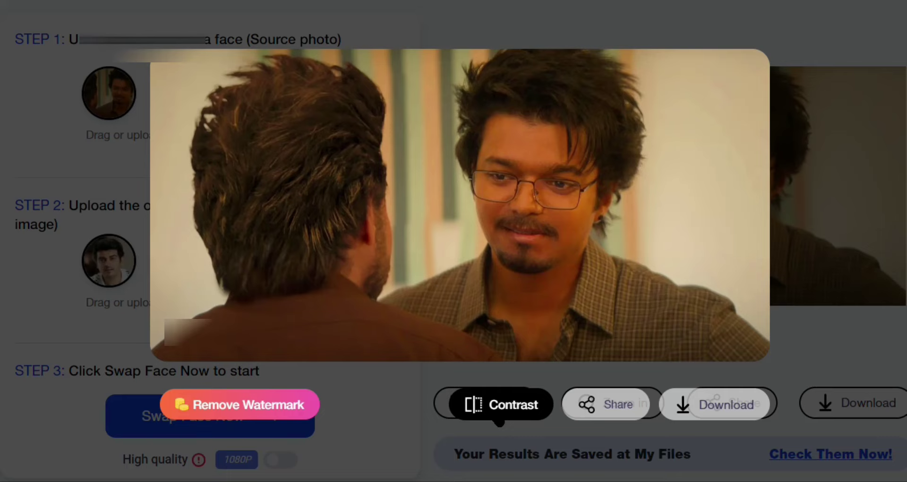
left_click(499, 421)
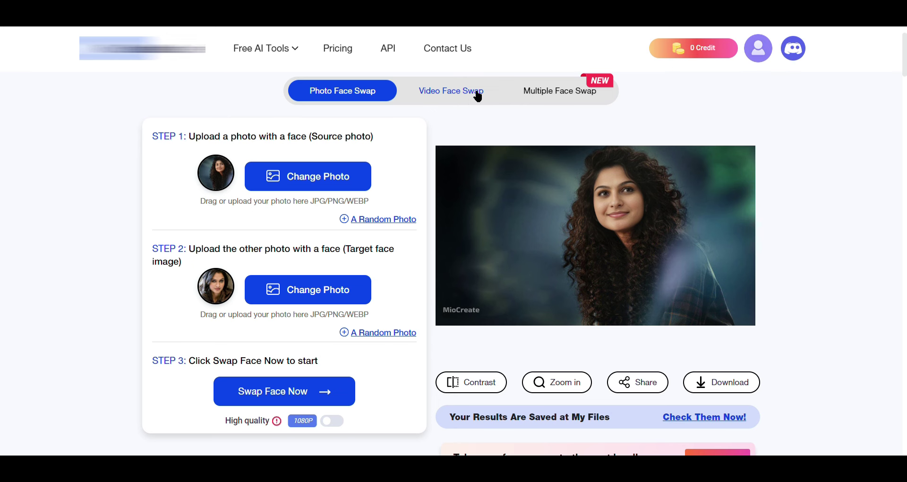
Step: Generate a Video Face Swap from the source video and the woman's target photo, and play the result
left_click(463, 98)
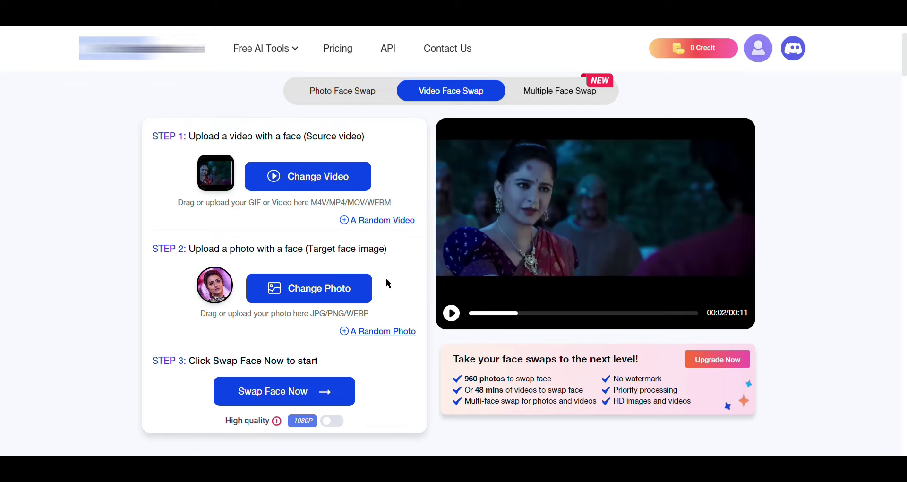
scroll(386, 283, "down", 1)
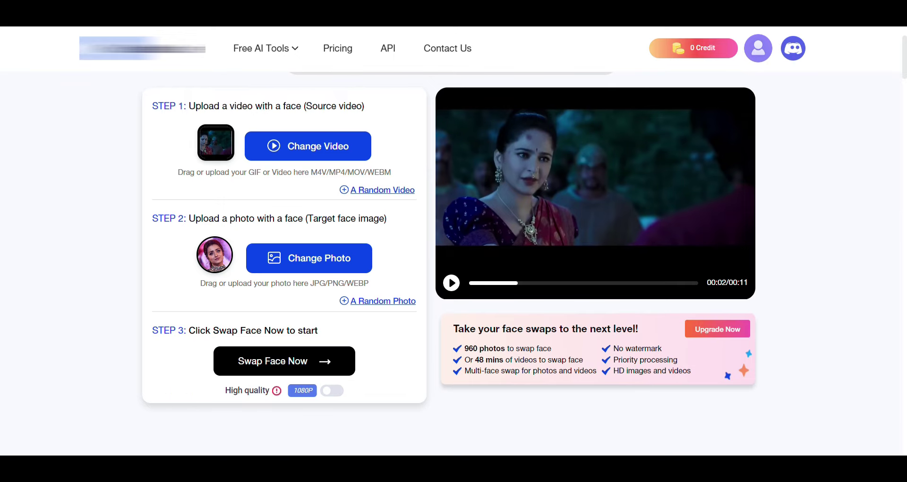
left_click(284, 361)
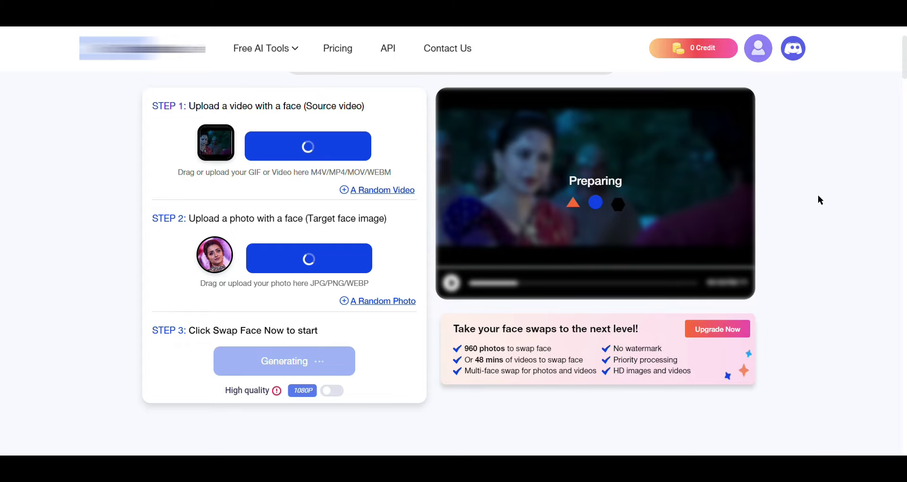
scroll(820, 200, "up", 1)
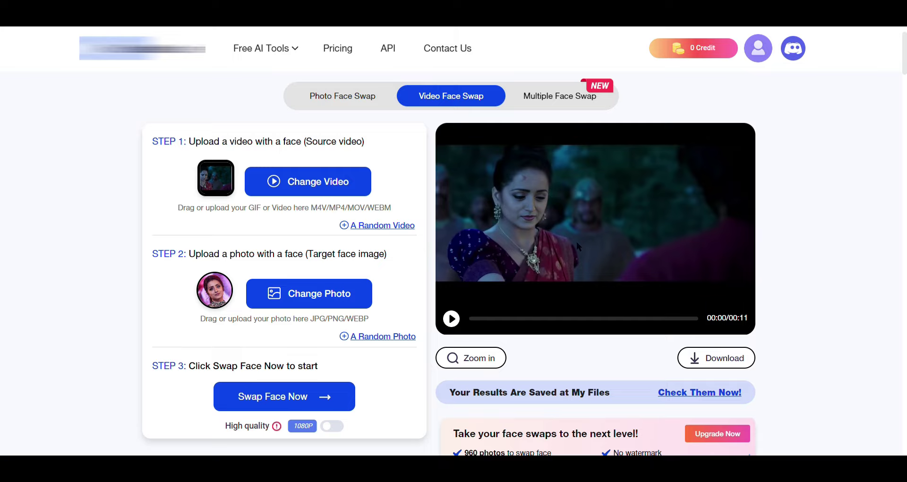
left_click(452, 319)
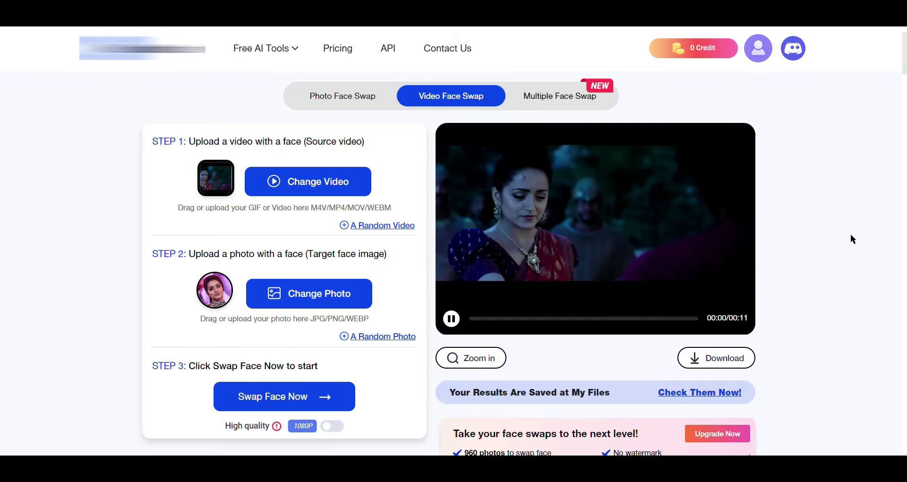
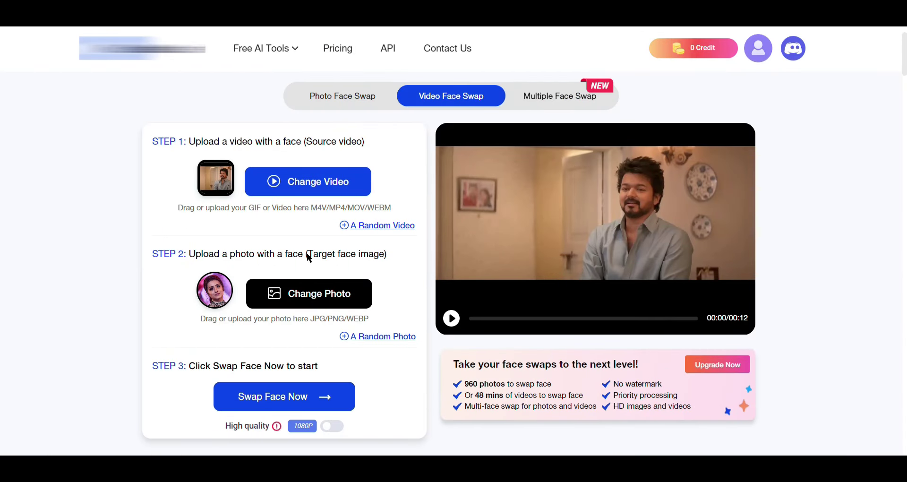
Step: Run a Photo Multi-Face Swap on the photo of three men, replacing all three recognized faces
left_click(562, 95)
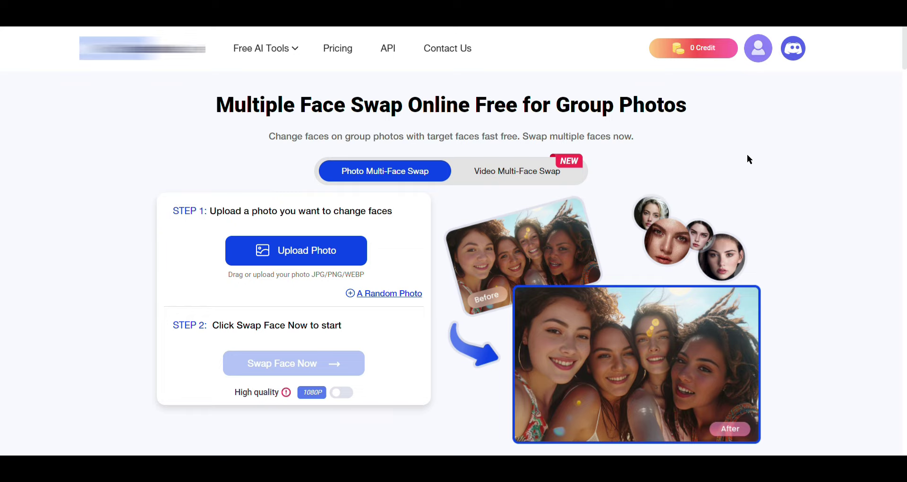
scroll(672, 214, "down", 1)
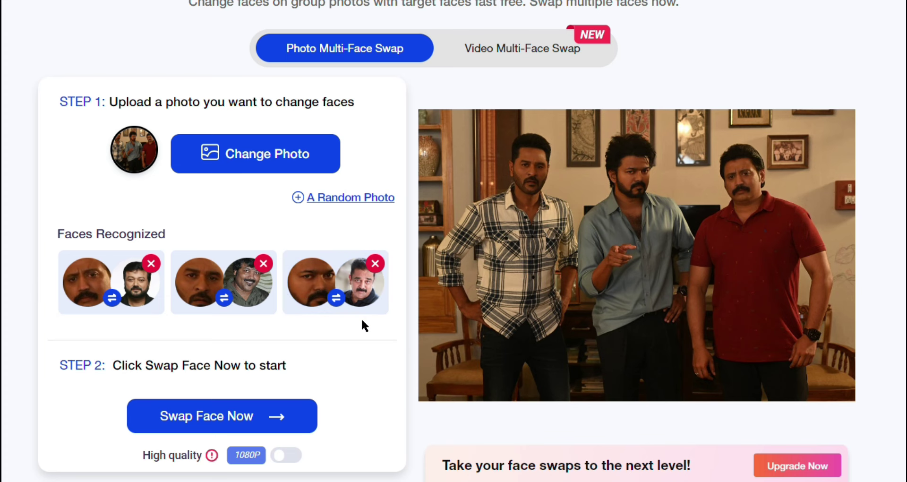
scroll(341, 360, "down", 2)
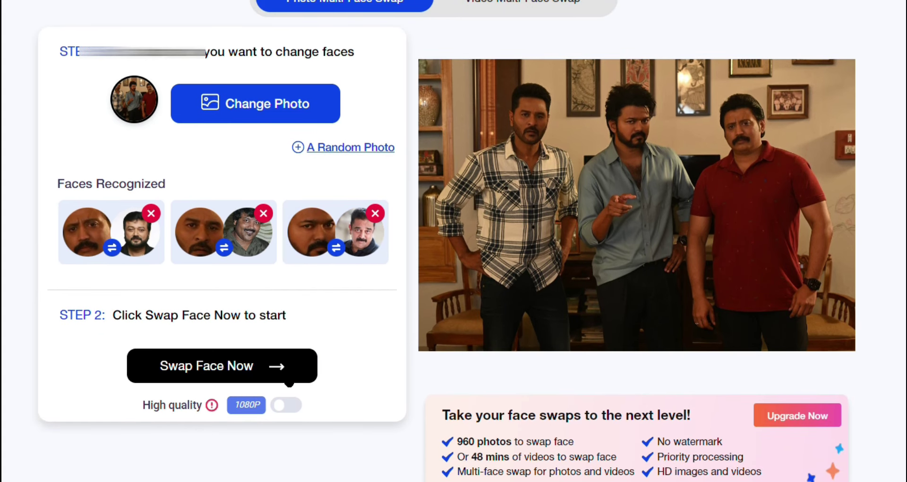
left_click(283, 376)
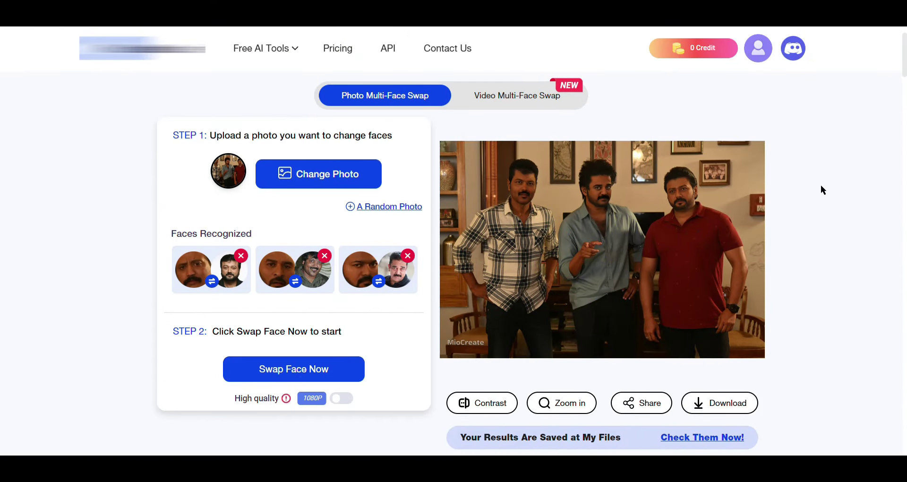
Step: Enlarge the swapped group photo and compare all three faces repeatedly with the original using Contrast
left_click(561, 403)
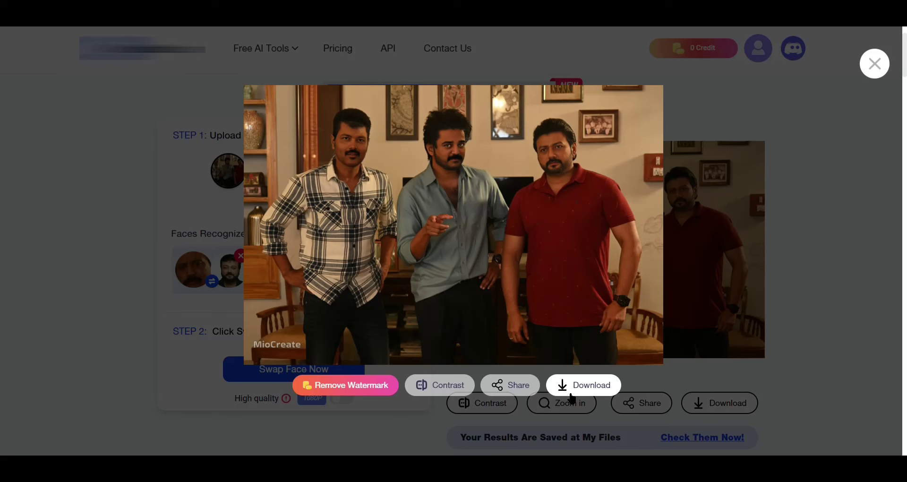
left_click(457, 387)
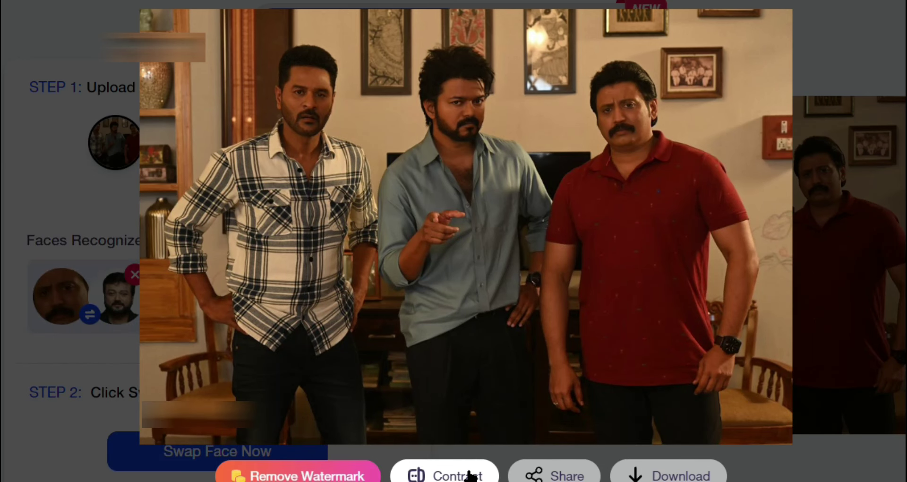
left_click(470, 475)
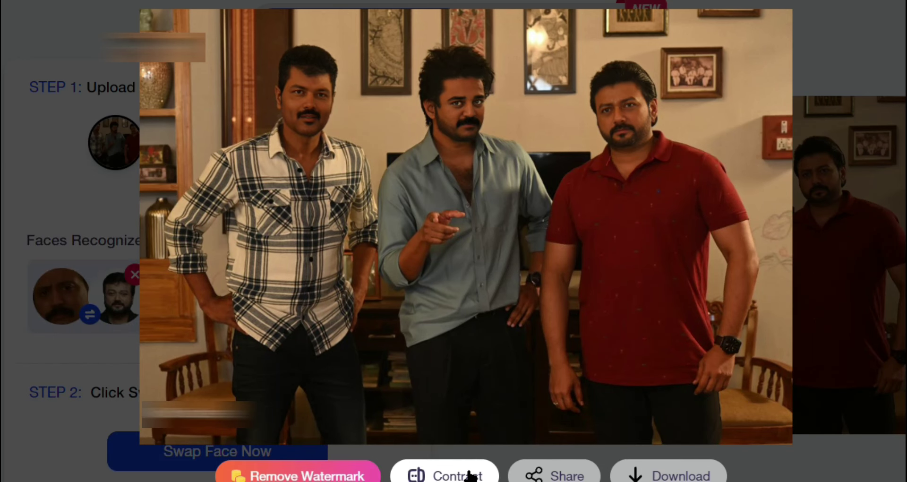
left_click(470, 475)
left_click(470, 474)
left_click(470, 474)
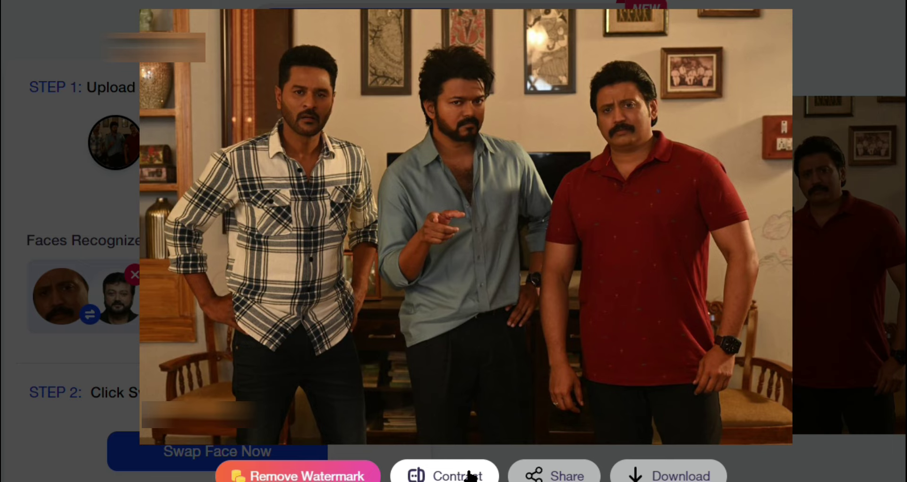
left_click(470, 474)
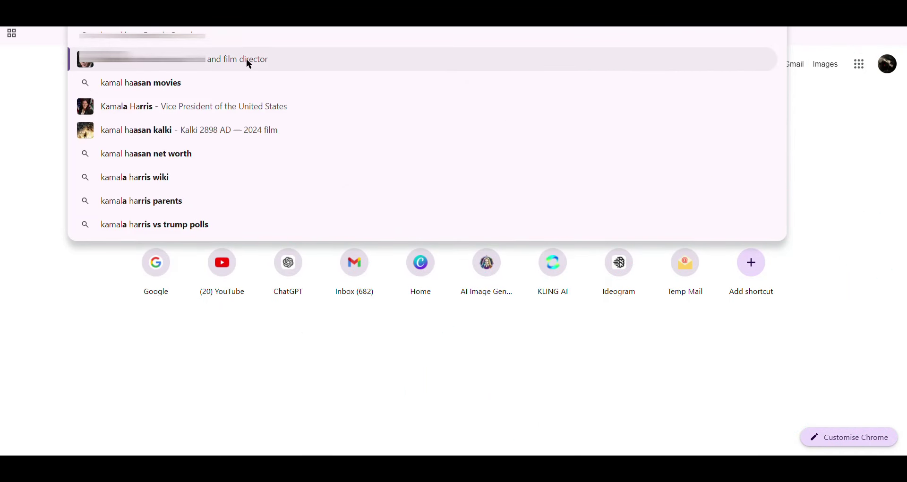
Step: Switch to Google and open the image results for Kamal Haasan
left_click(246, 59)
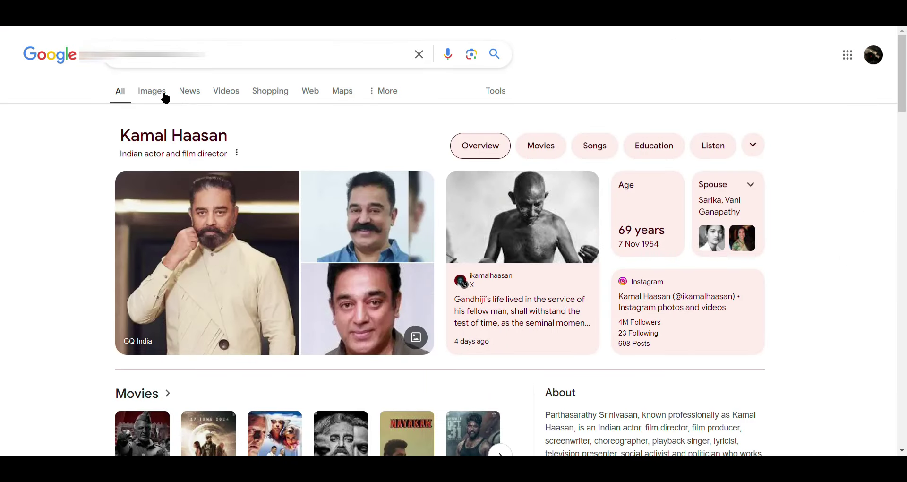
left_click(152, 91)
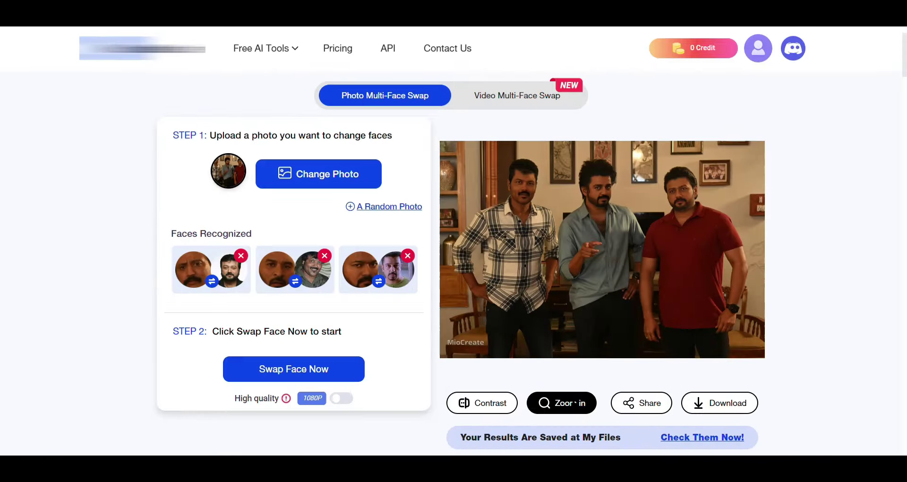
Step: Switch back to MioCreate and enlarge the group photo result made with the replaced third face
left_click(566, 403)
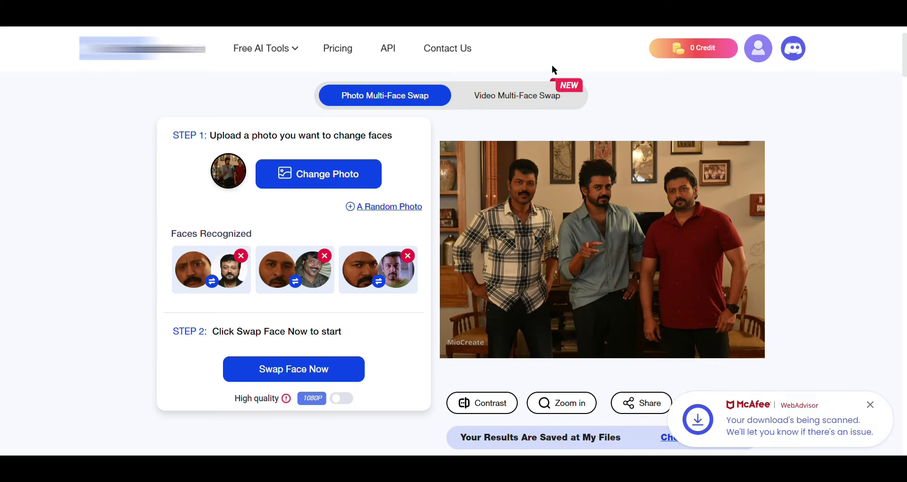
Step: Try to run a Video Multi-Face Swap on the living-room video, replacing both recognized faces
left_click(522, 99)
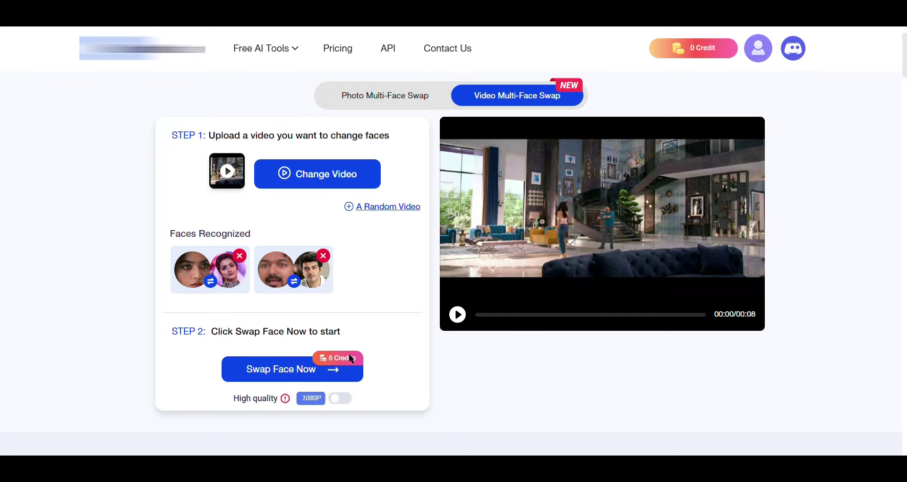
left_click(305, 381)
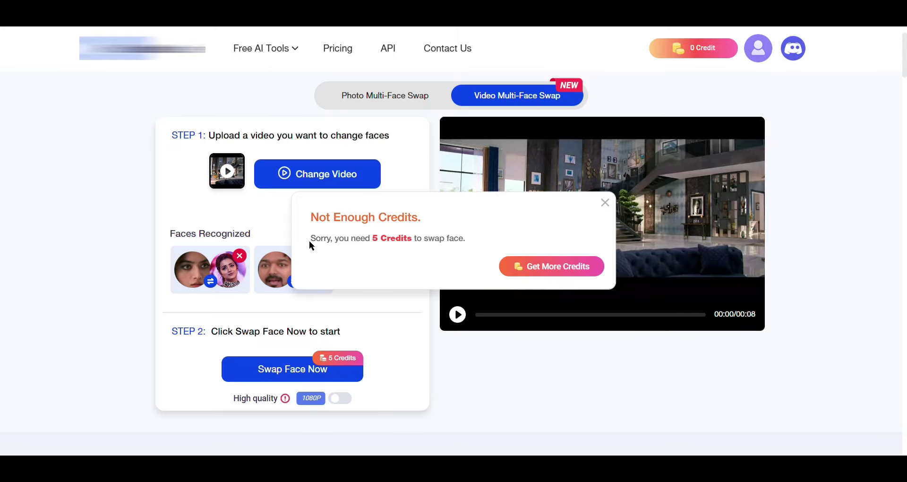
Step: Open the credit plans from the credits notice and review the Monthly, Half-Yearly and Yearly options
left_click(597, 271)
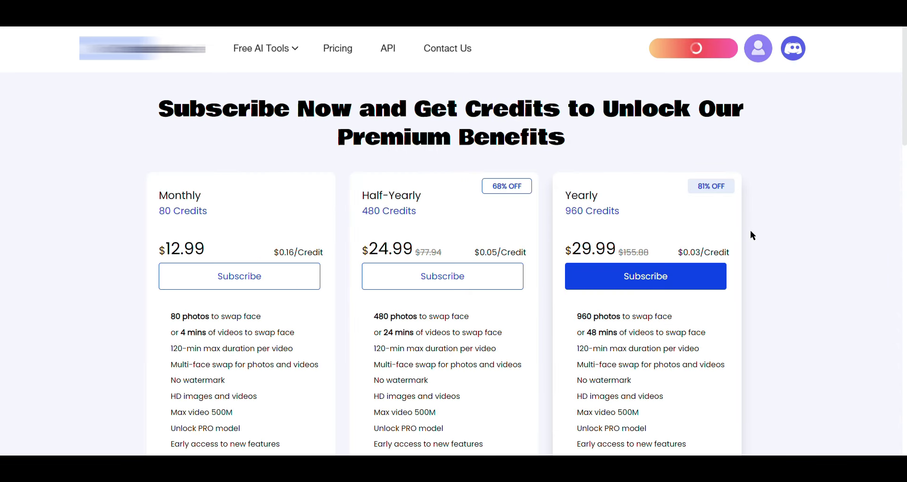
scroll(752, 235, "down", 2)
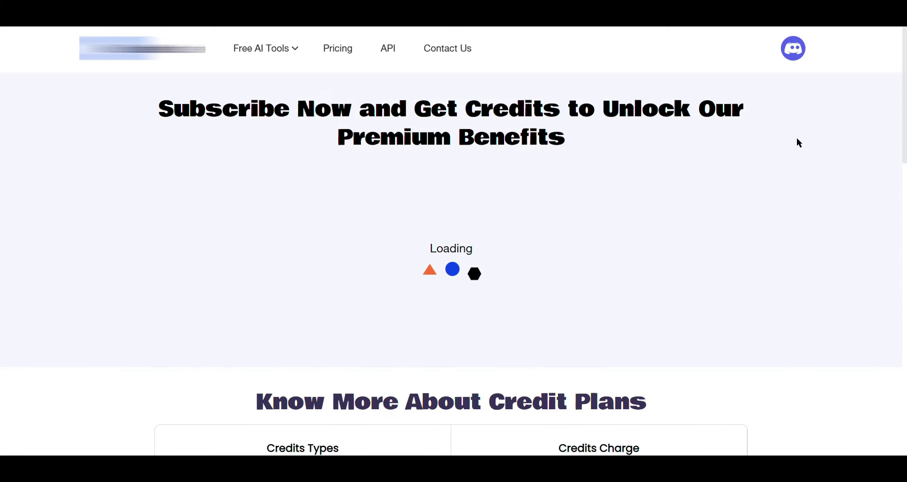
scroll(751, 231, "down", 1)
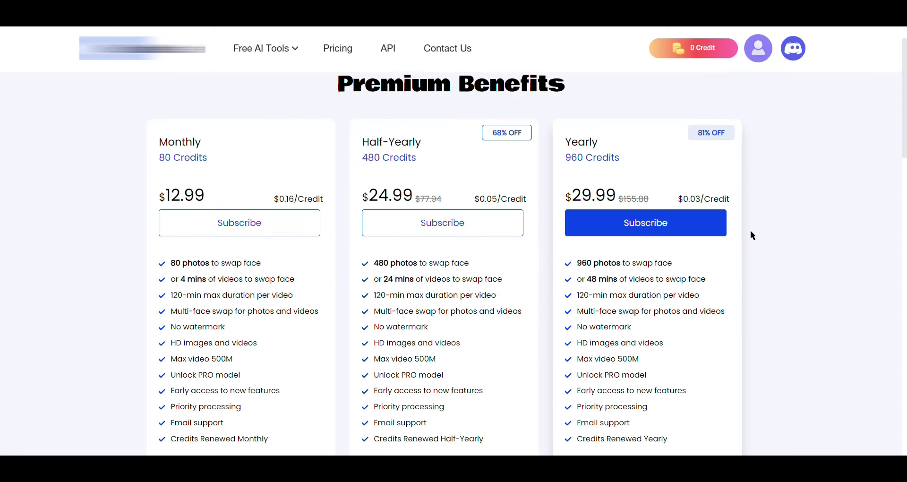
scroll(751, 231, "down", 1)
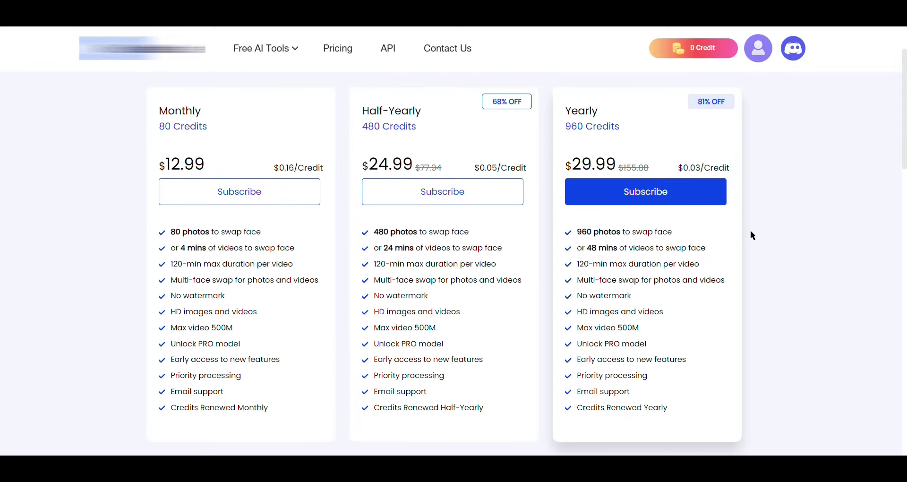